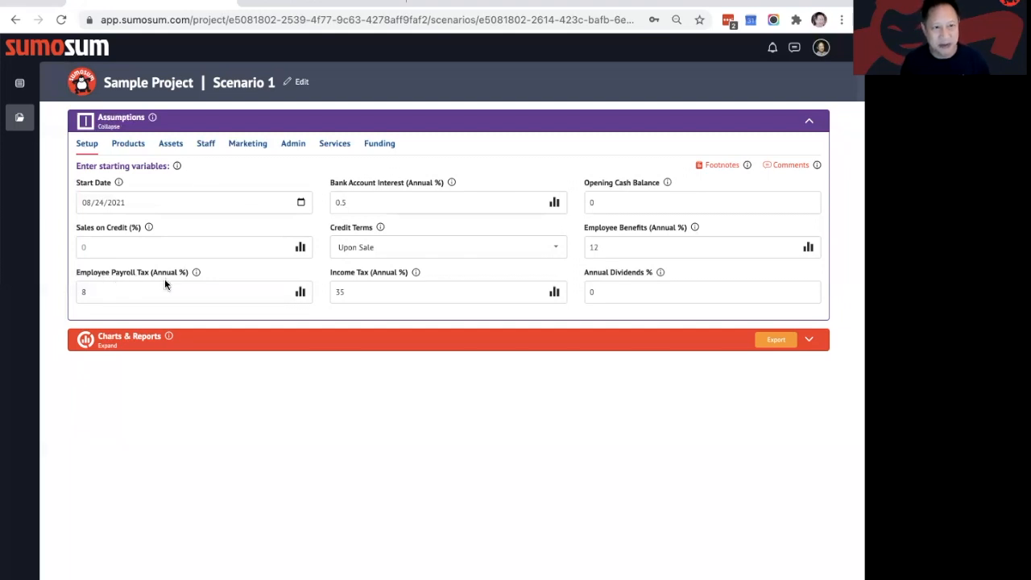
- Set the annual employee payroll tax to 10% in the setup assumptions
double_click(95, 291)
text(10)
click(235, 274)
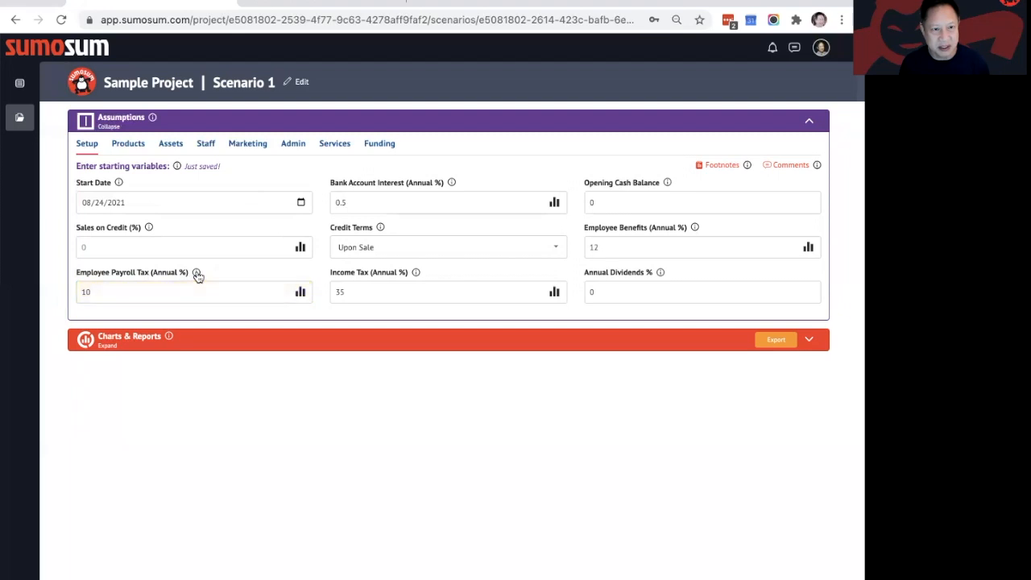
mouse_move(197, 275)
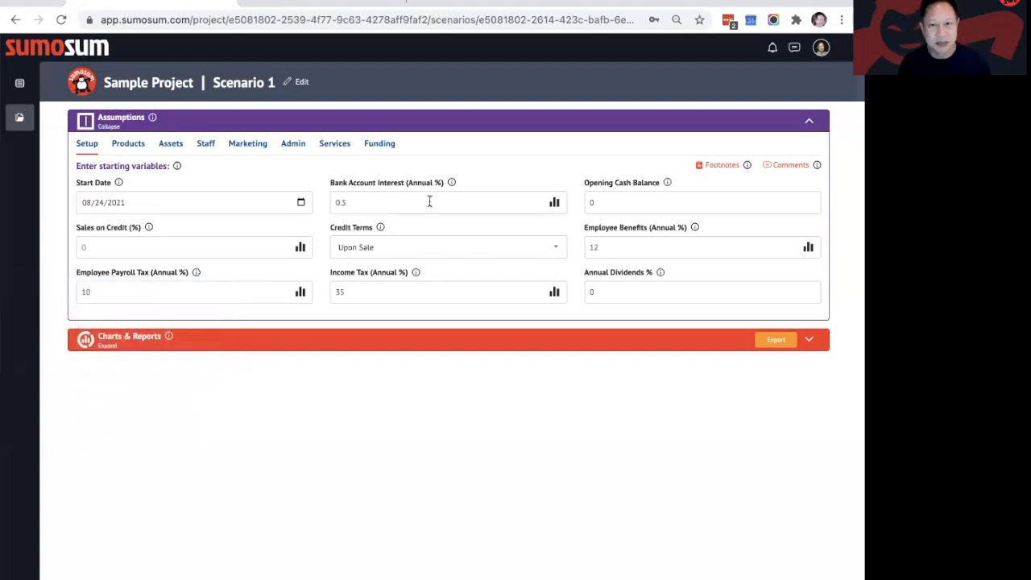
- Add a product named Drinks with a unit price of $1 to the product assumptions
click(133, 145)
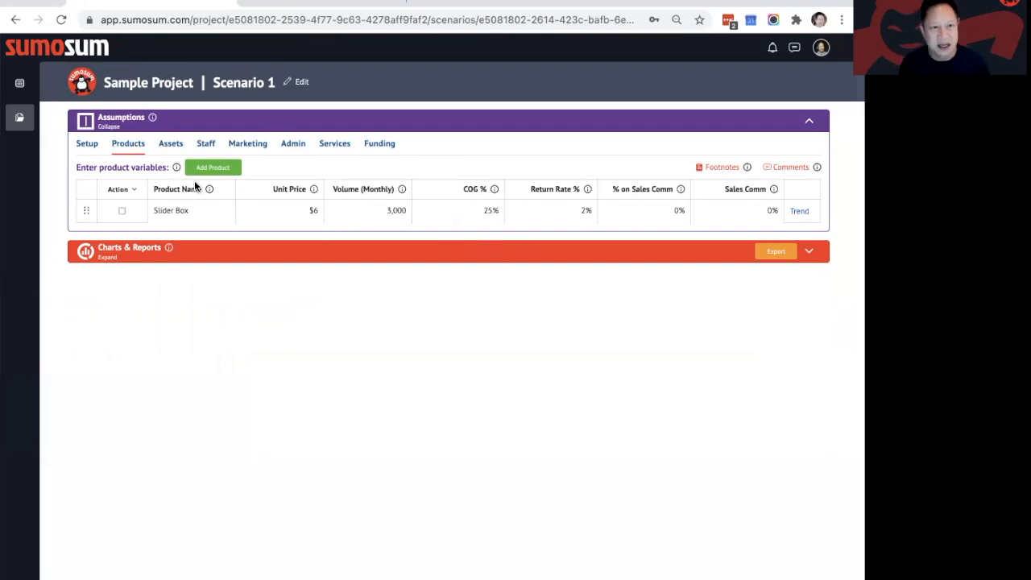
click(216, 168)
click(207, 234)
text(d)
key(BackSpace)
text(Drinks)
click(314, 235)
text(1)
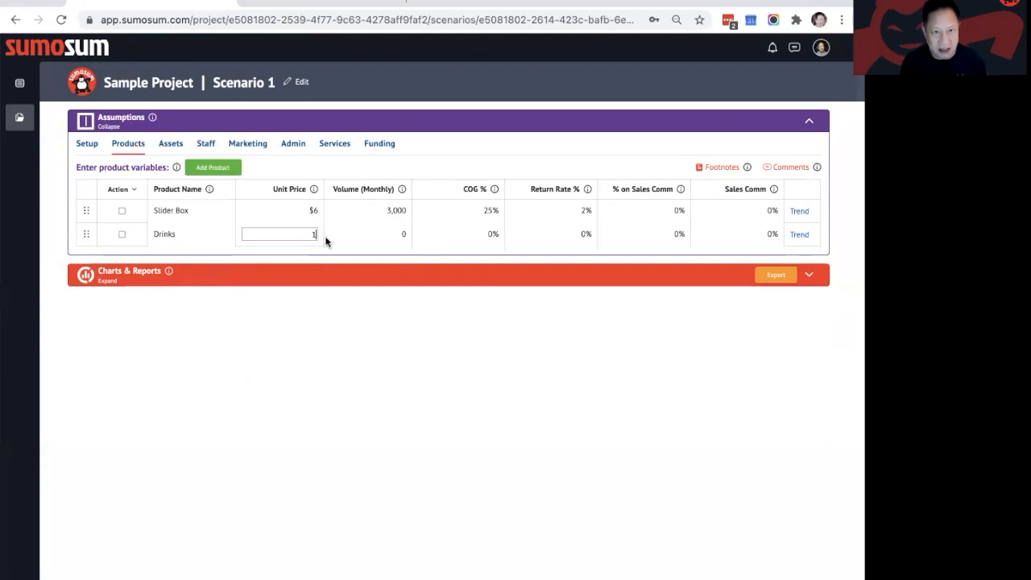
- Give the Drinks product a monthly volume of 3000, a COG of 10% and a return rate of 2%
click(403, 235)
text(3000)
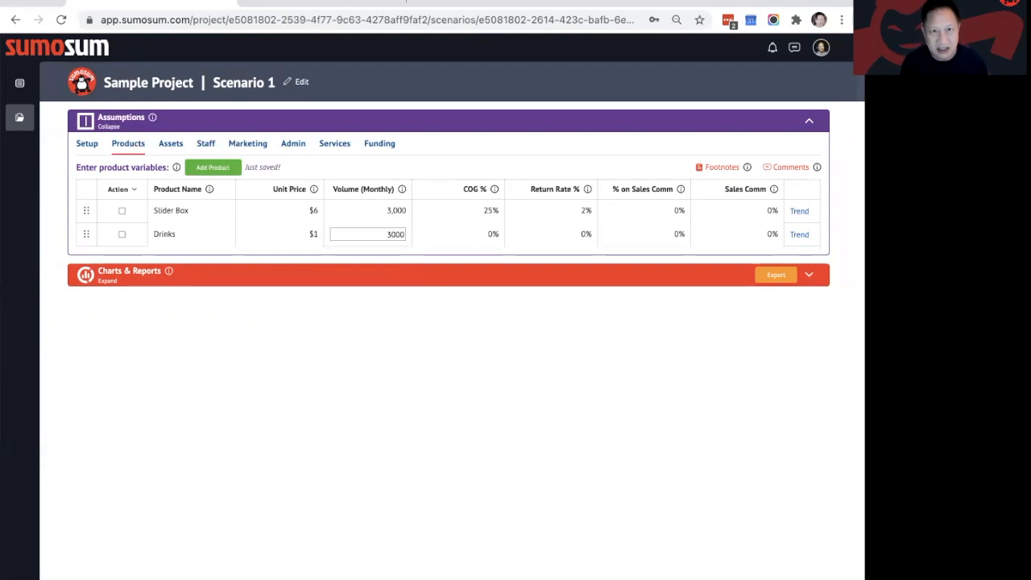
click(491, 237)
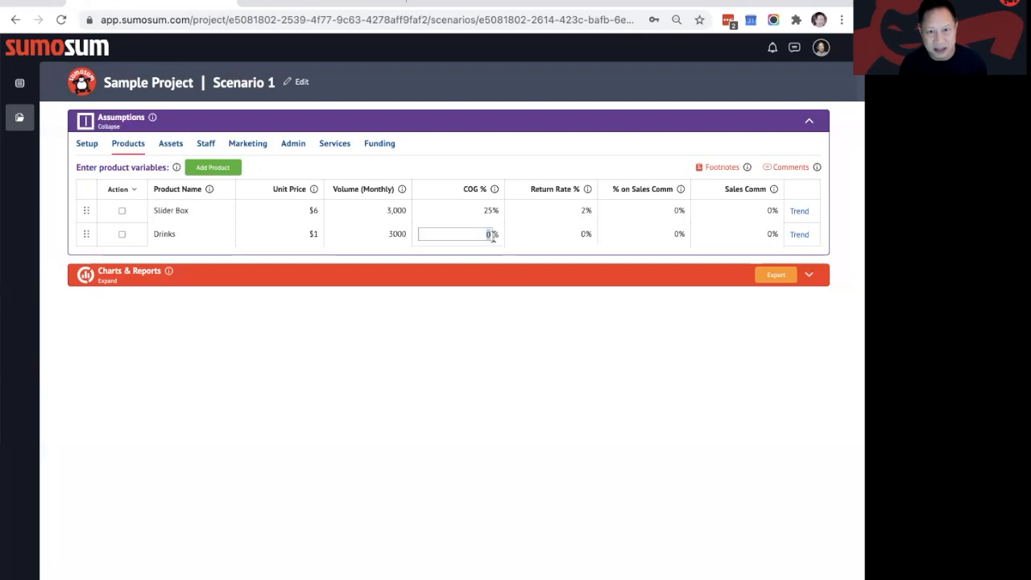
text(1)
key(Tab)
text(2)
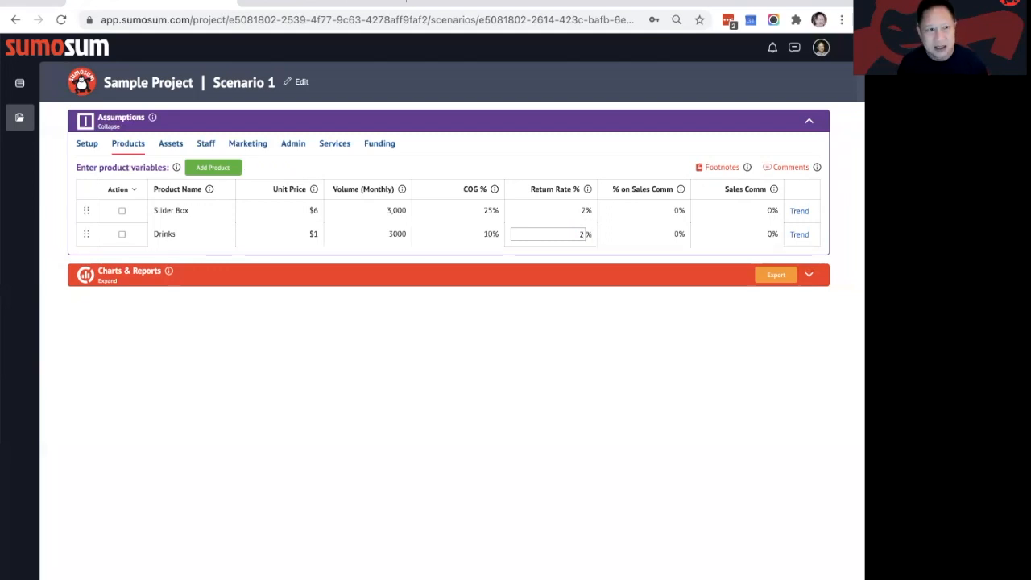
click(666, 146)
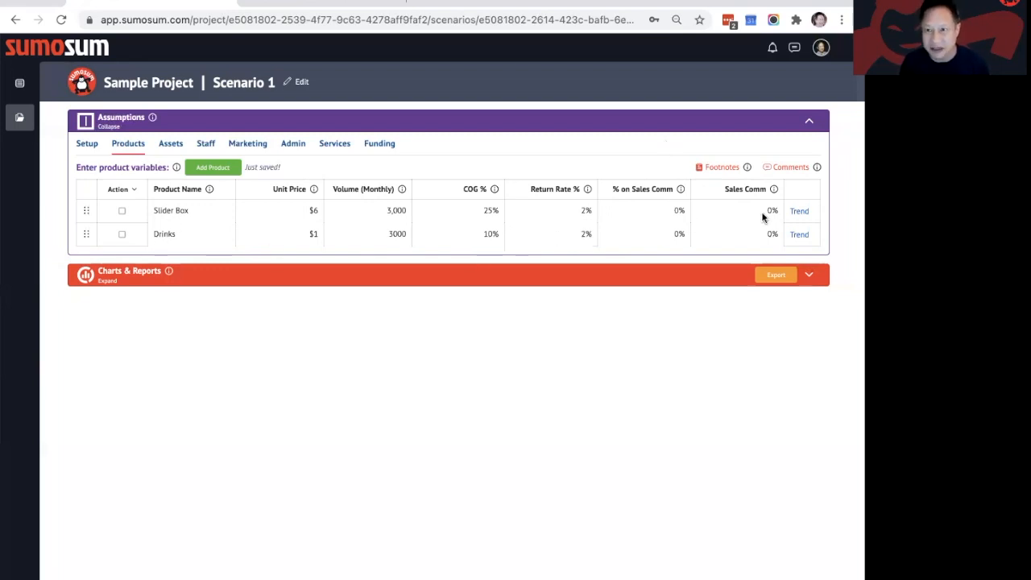
- Examine the Slider Box trending assumptions and the propagation options for its monthly volume, leaving them without saving
click(799, 211)
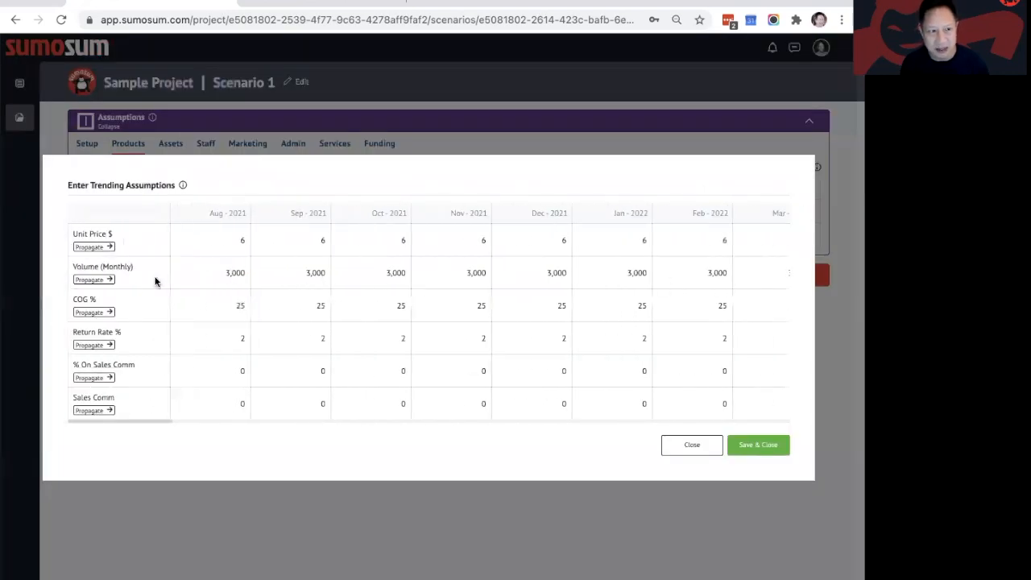
click(97, 279)
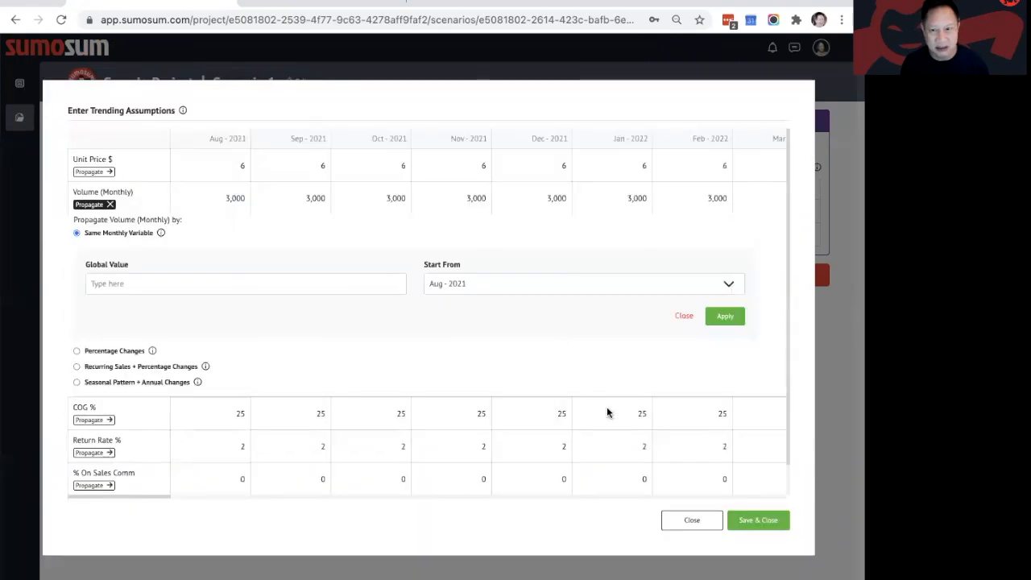
click(706, 519)
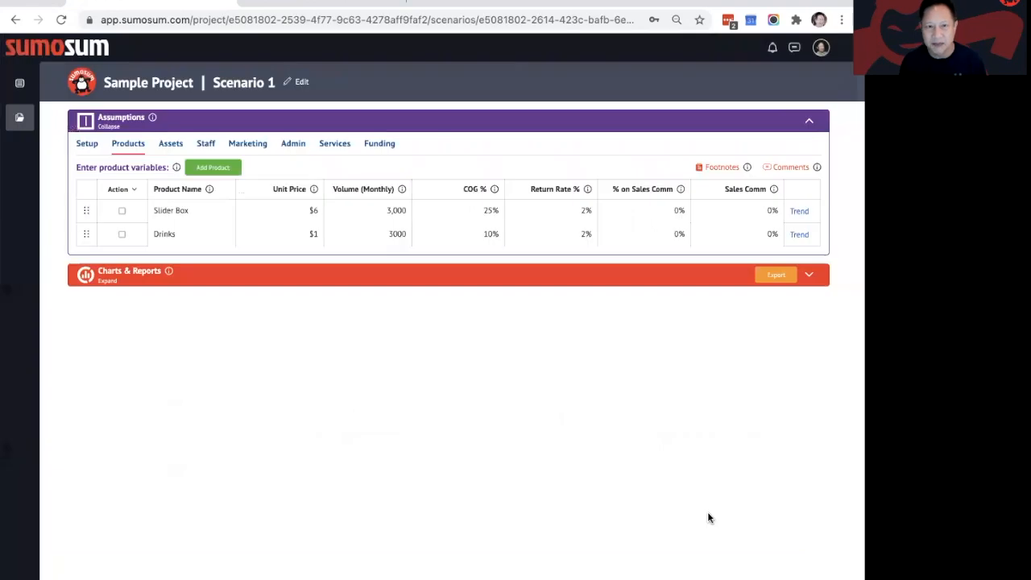
- Draft a placeholder footnote for the product assumptions and discard it without saving
click(722, 168)
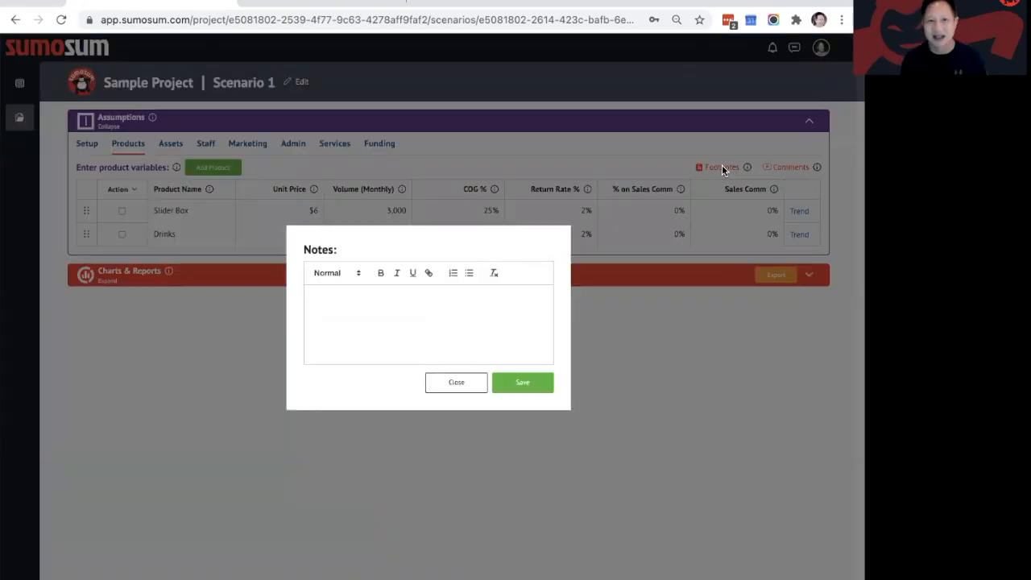
click(439, 299)
text(lafkg l;)
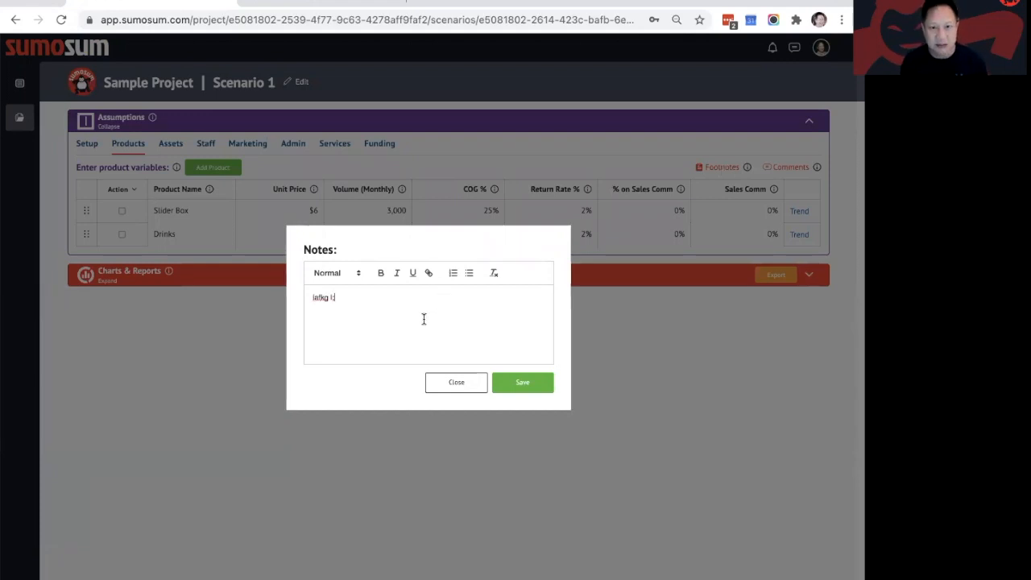
click(457, 390)
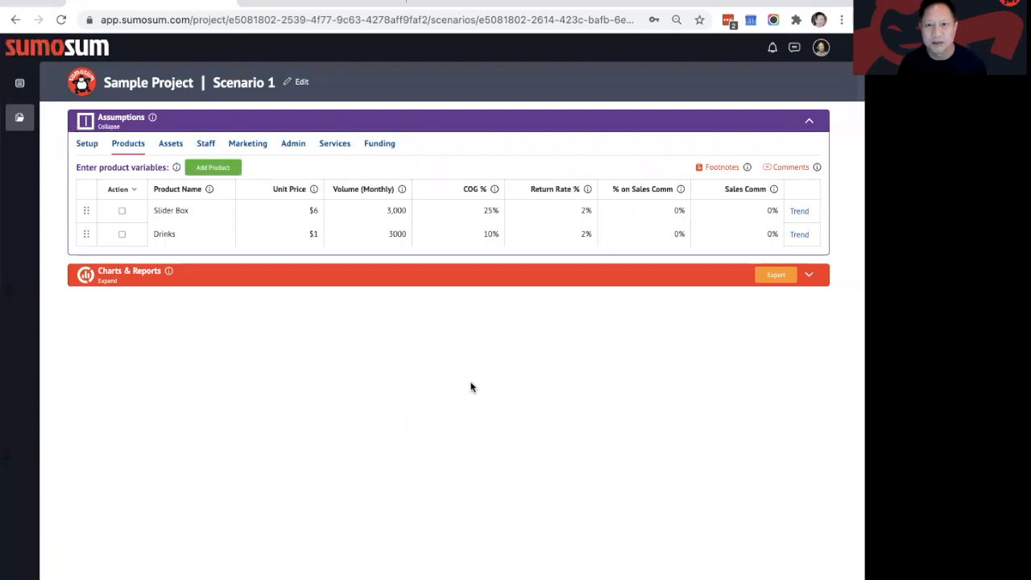
- Look at the comments on the product assumptions and at the account's messages
click(793, 169)
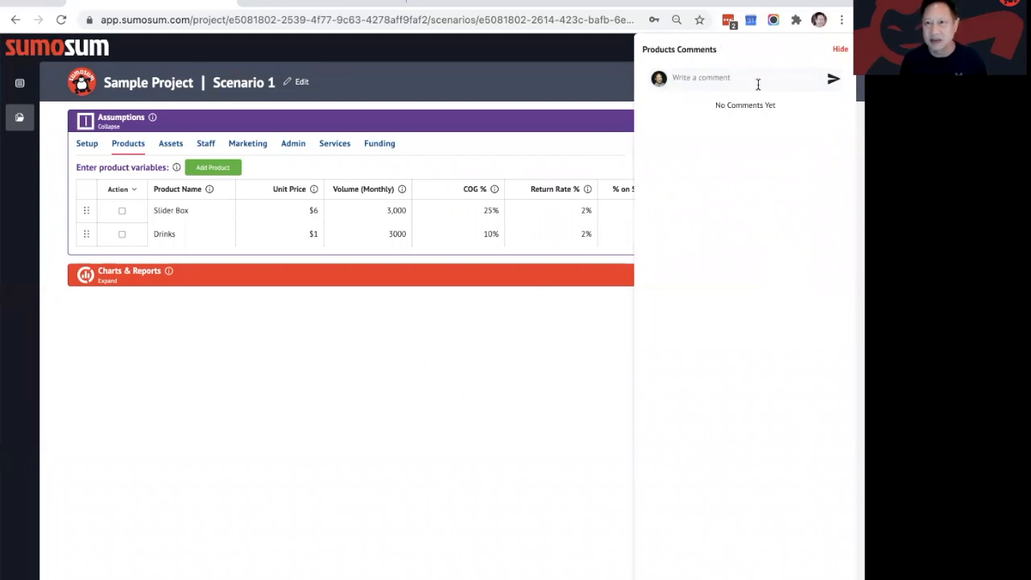
click(839, 51)
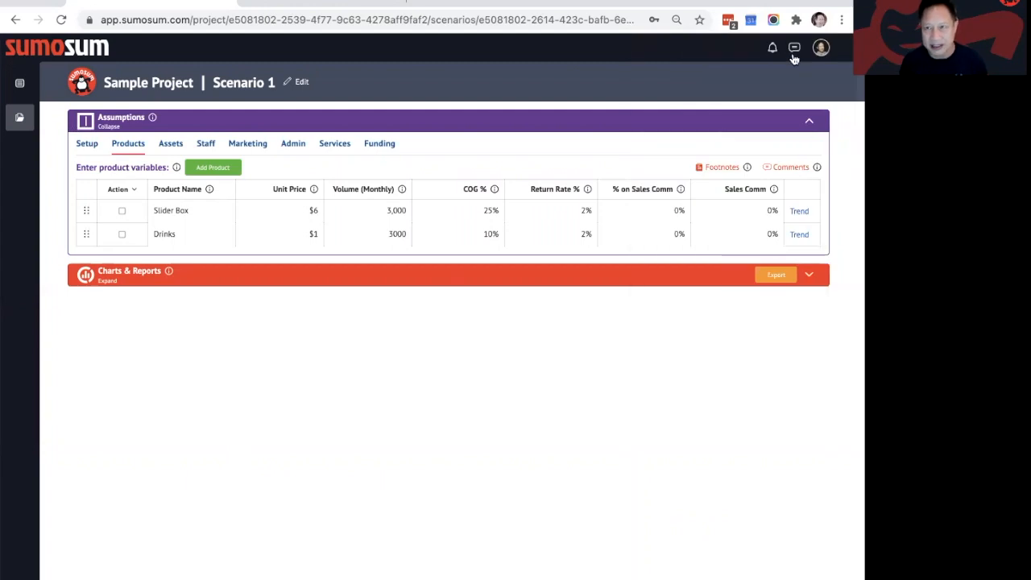
click(794, 48)
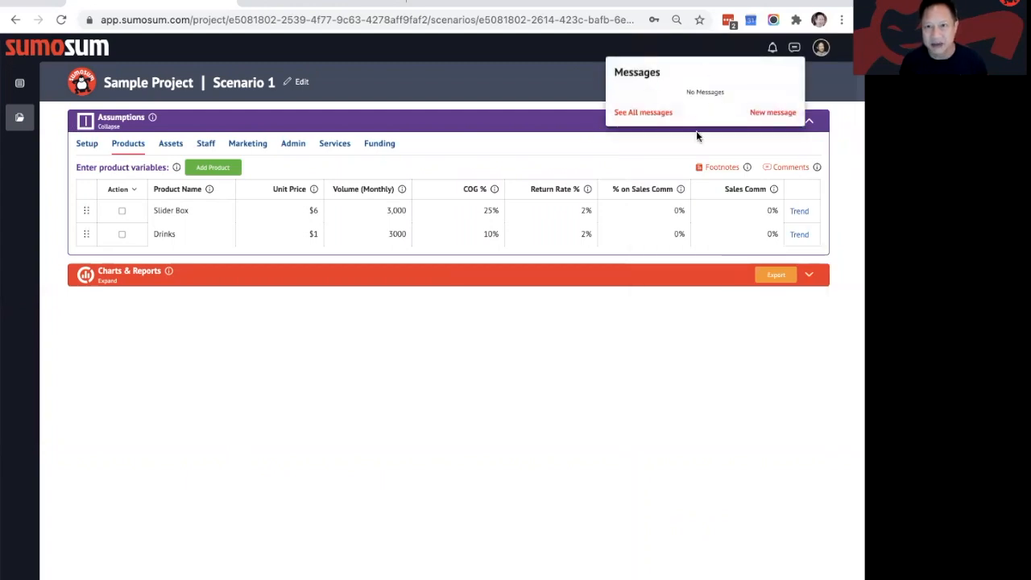
click(543, 88)
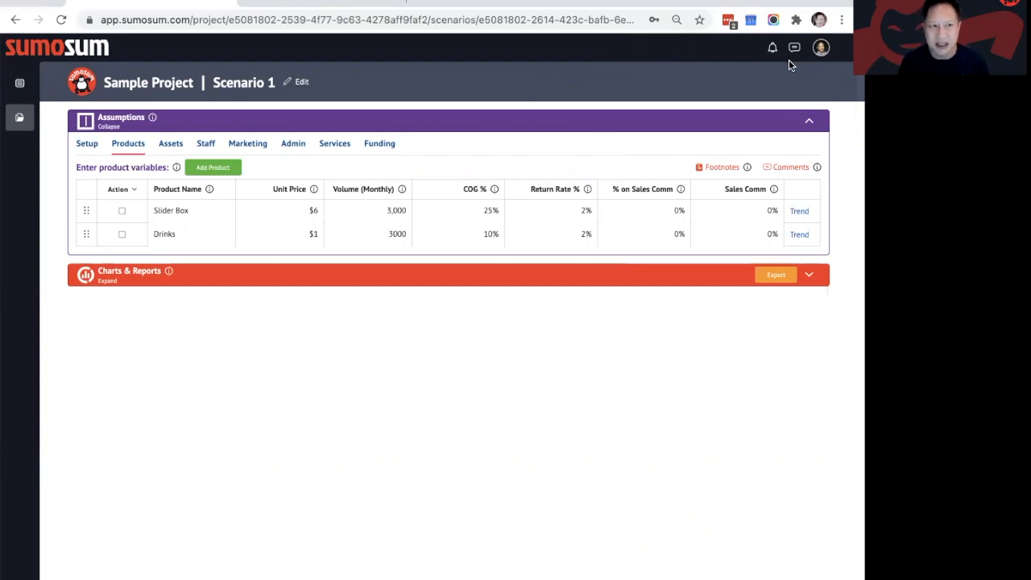
- Review the asset, marketing and administrative cost assumptions
click(182, 143)
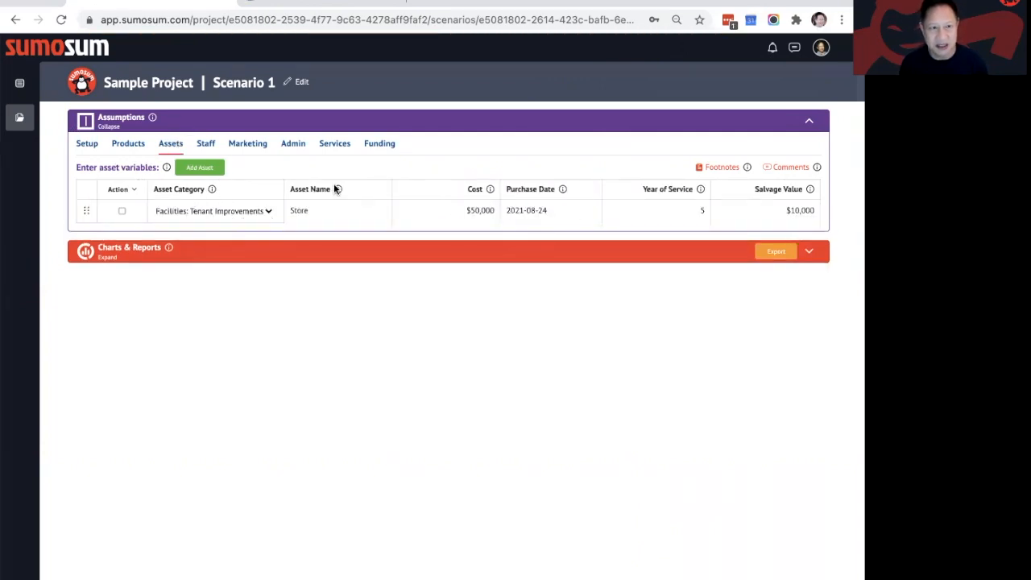
click(242, 146)
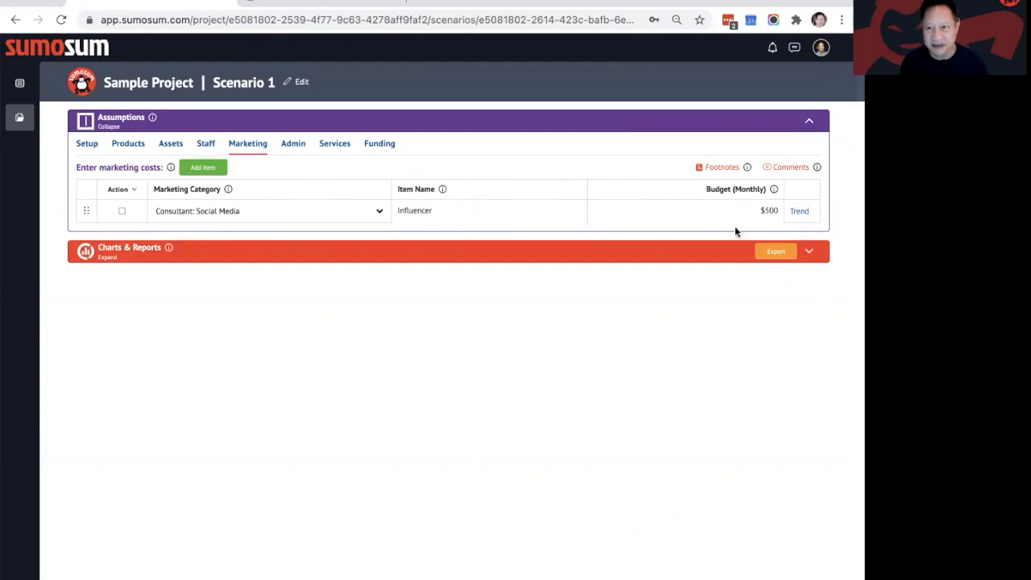
click(292, 145)
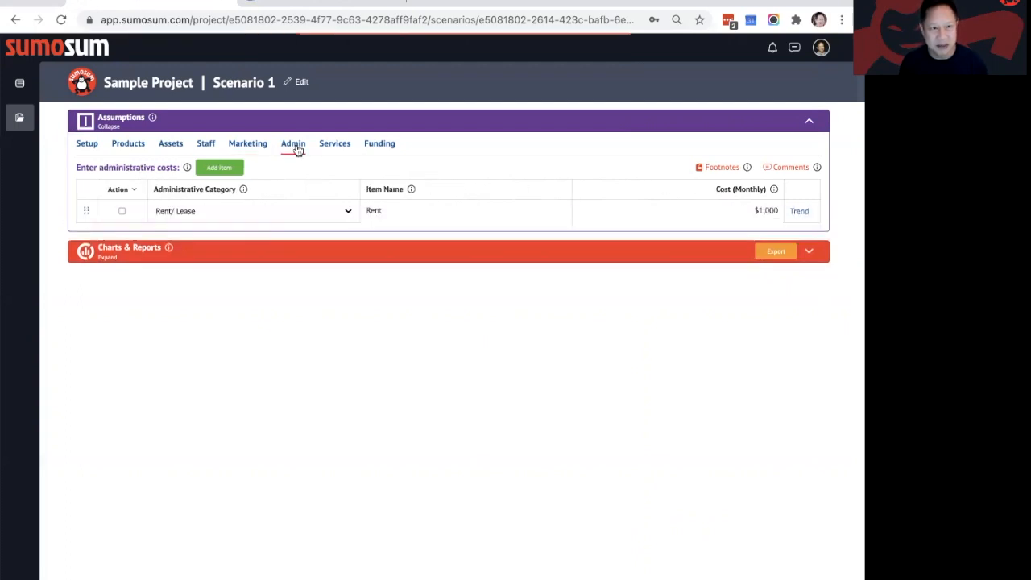
- Change the Legal service cost to the Research & Dev category with the provider name "Reasercher"
click(342, 152)
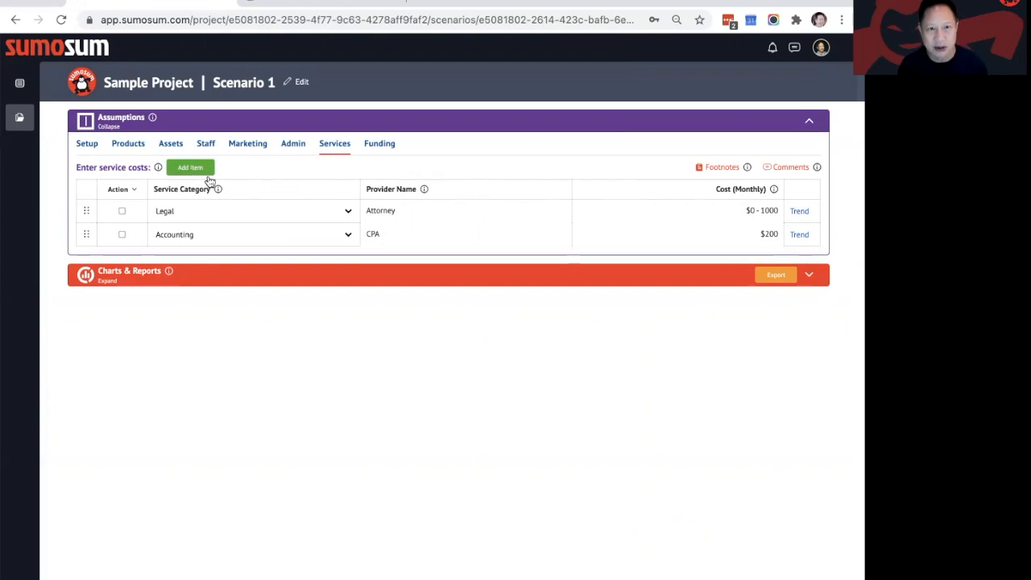
click(344, 212)
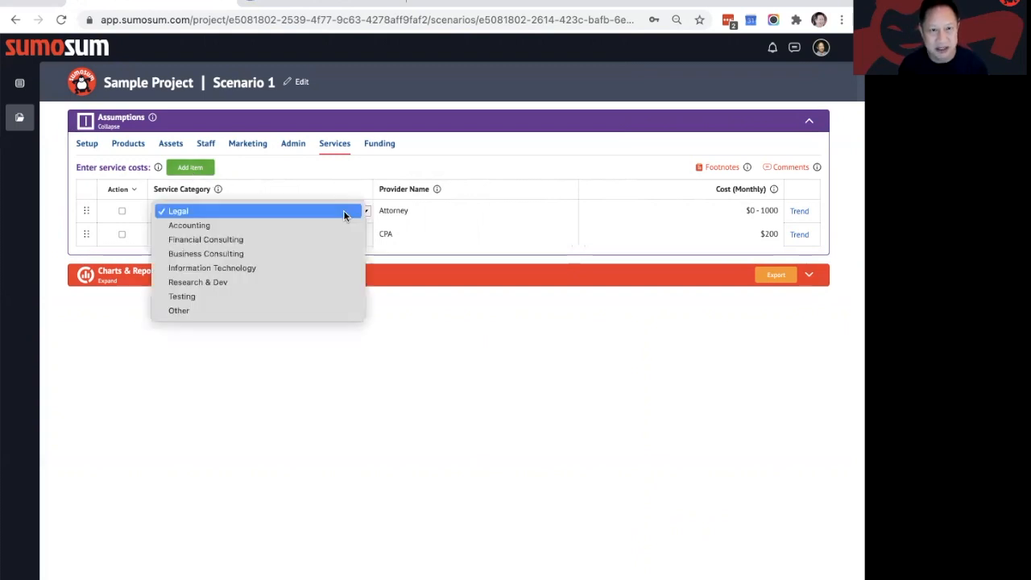
click(241, 283)
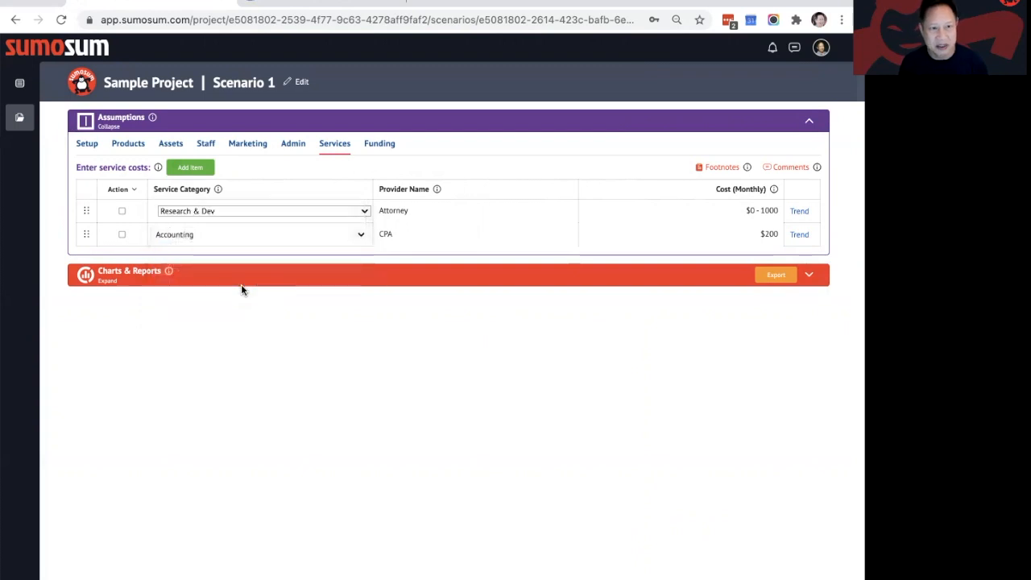
click(463, 212)
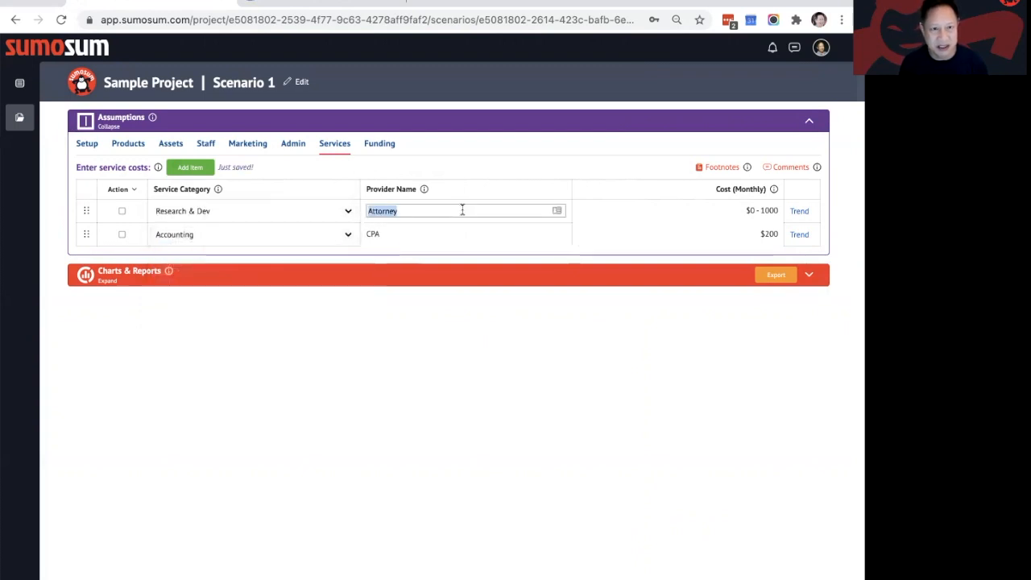
text(Reasercher)
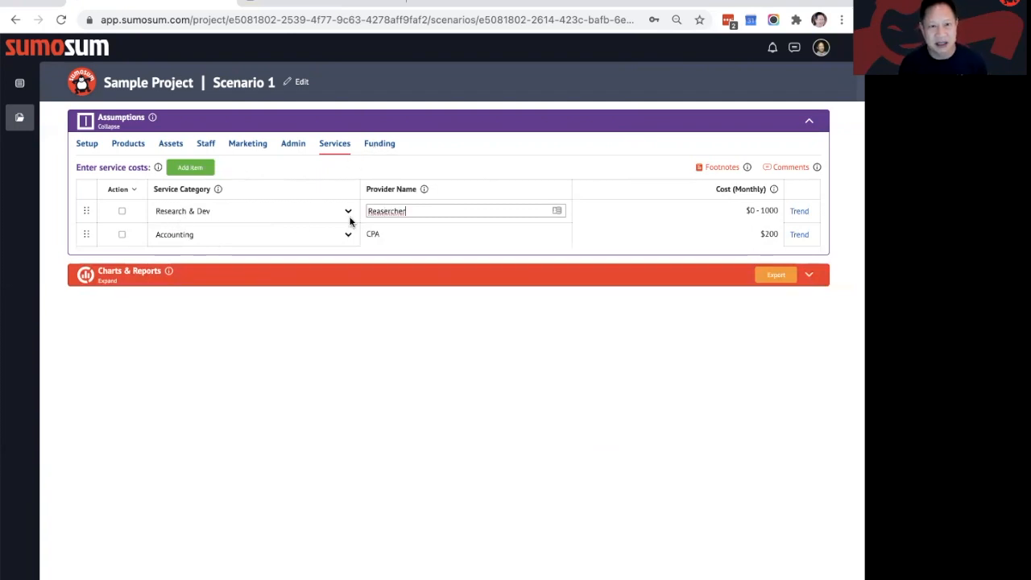
- Review the equity funding assumptions and expand the charts and reports section
click(388, 143)
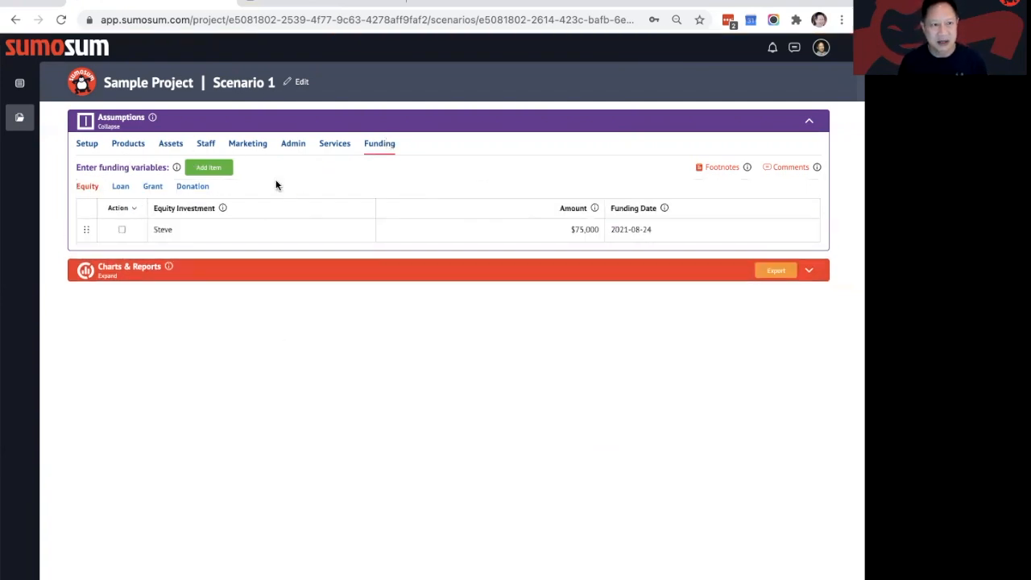
click(808, 271)
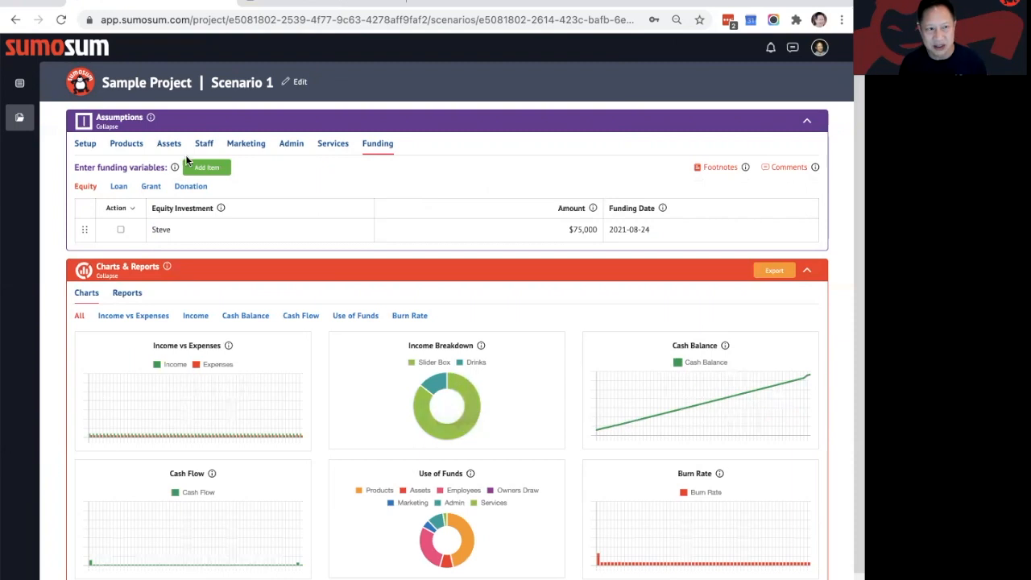
- Delete the Drinks product from the product assumptions
click(122, 142)
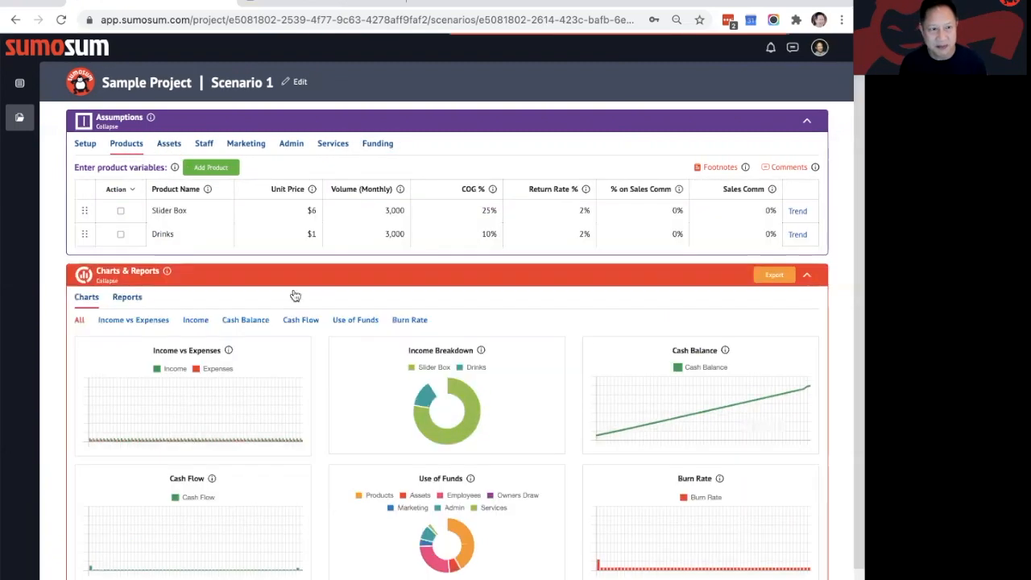
click(121, 234)
click(125, 190)
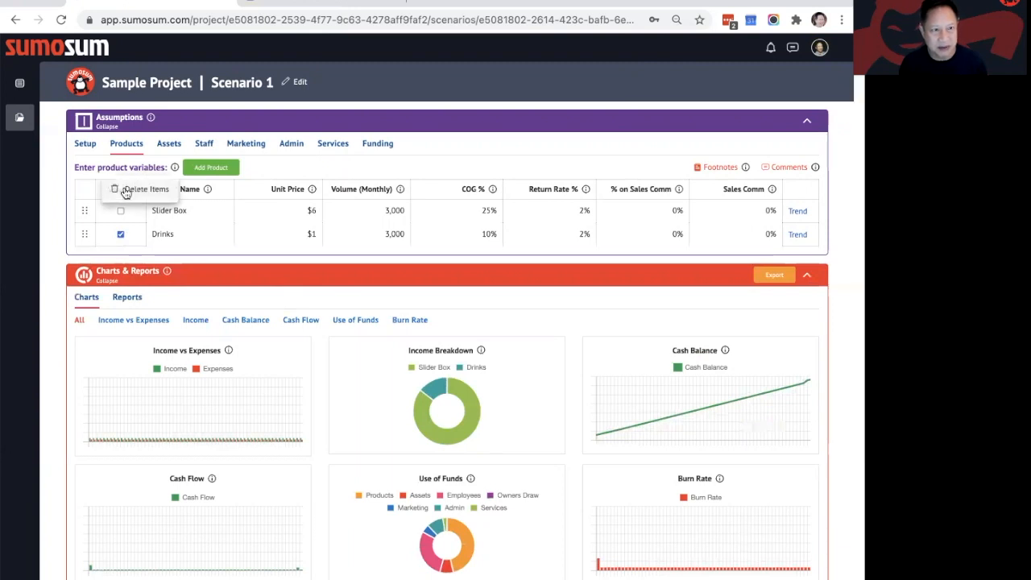
click(134, 190)
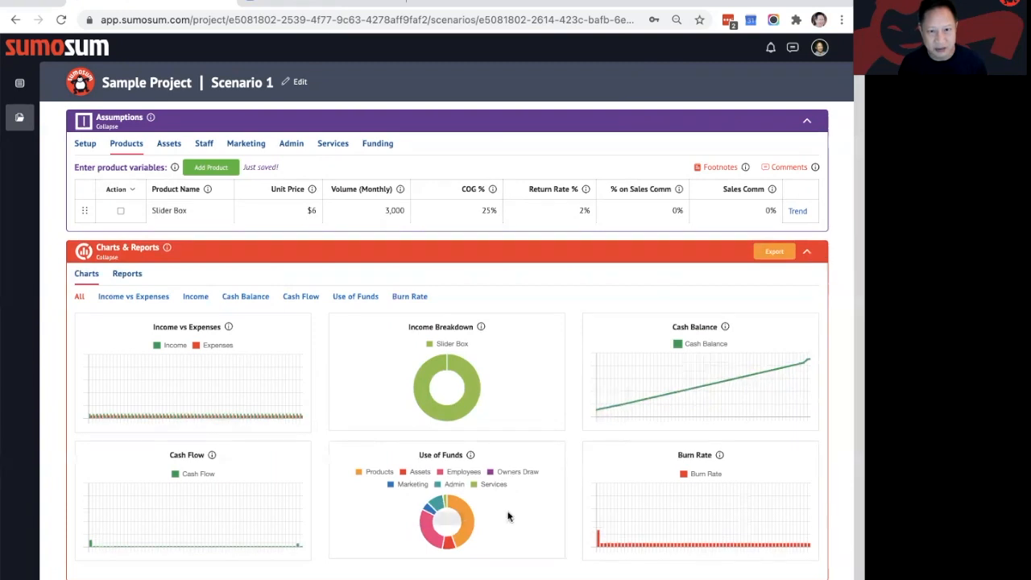
- Examine the Income vs Expenses, Income Breakdown and Cash Balance charts one by one
scroll(521, 507, down, 1)
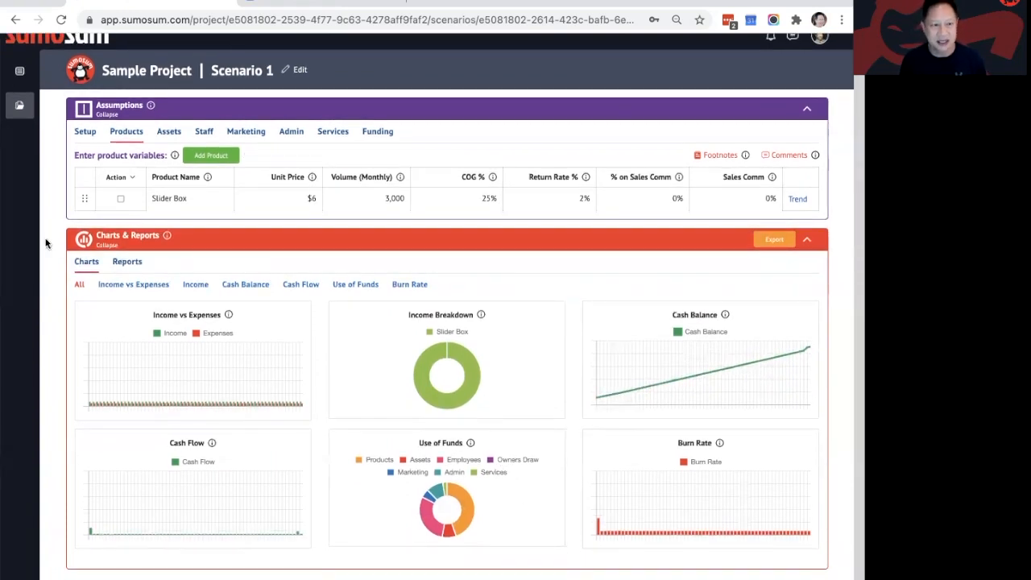
click(129, 285)
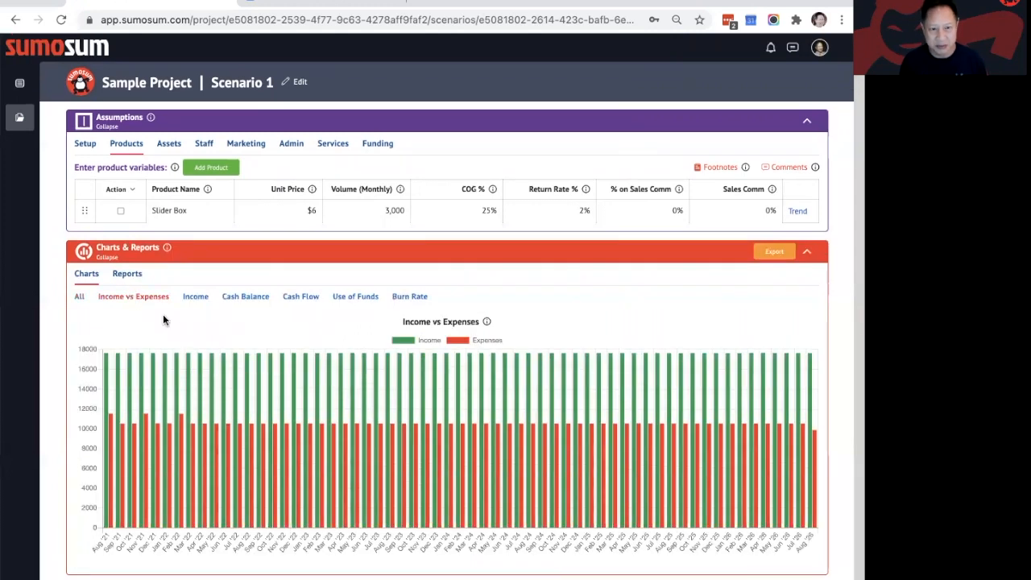
click(204, 298)
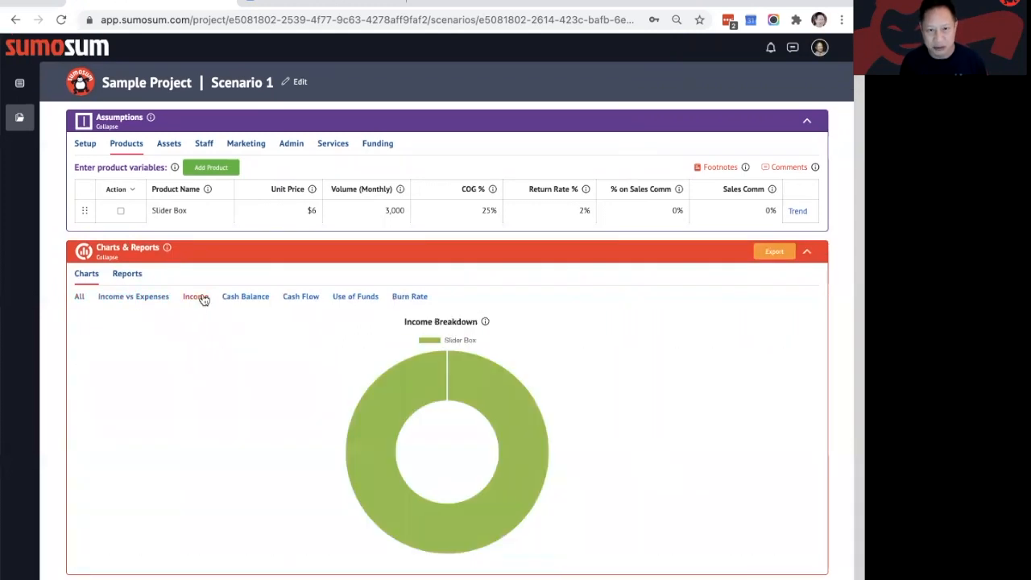
click(260, 300)
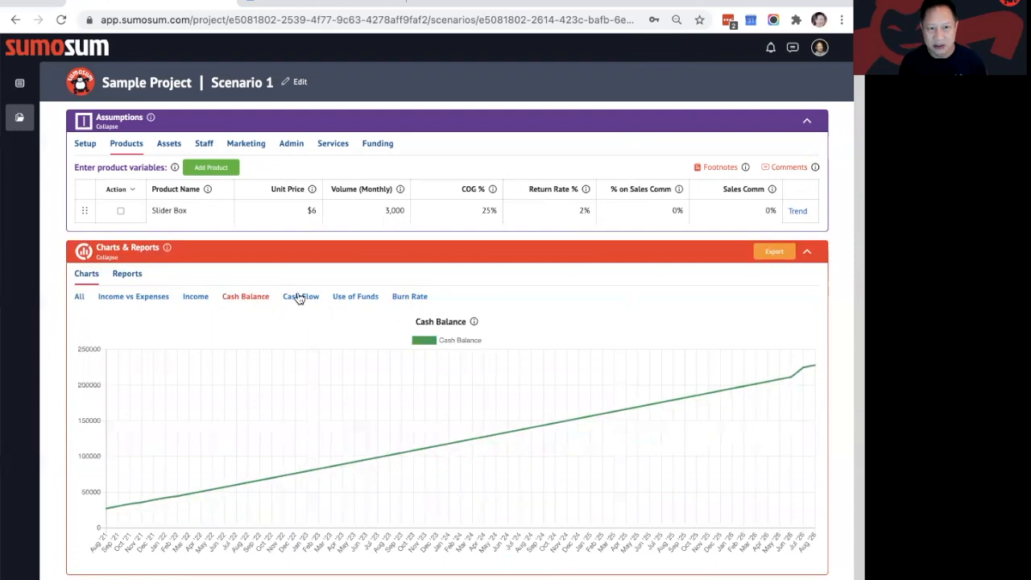
- Examine the Cash Flow, Use of Funds and Burn Rate charts in turn
click(299, 298)
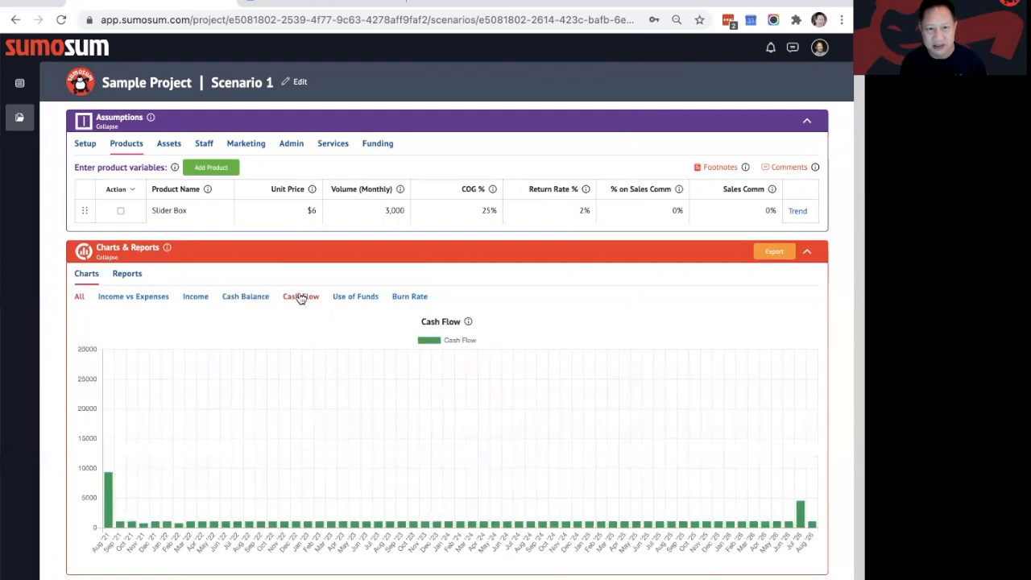
click(359, 299)
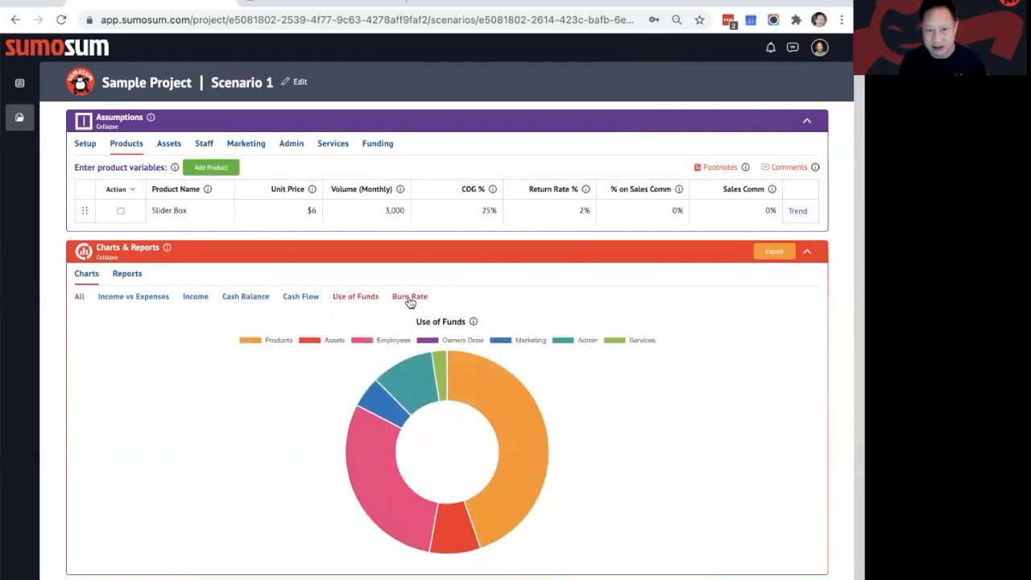
click(410, 299)
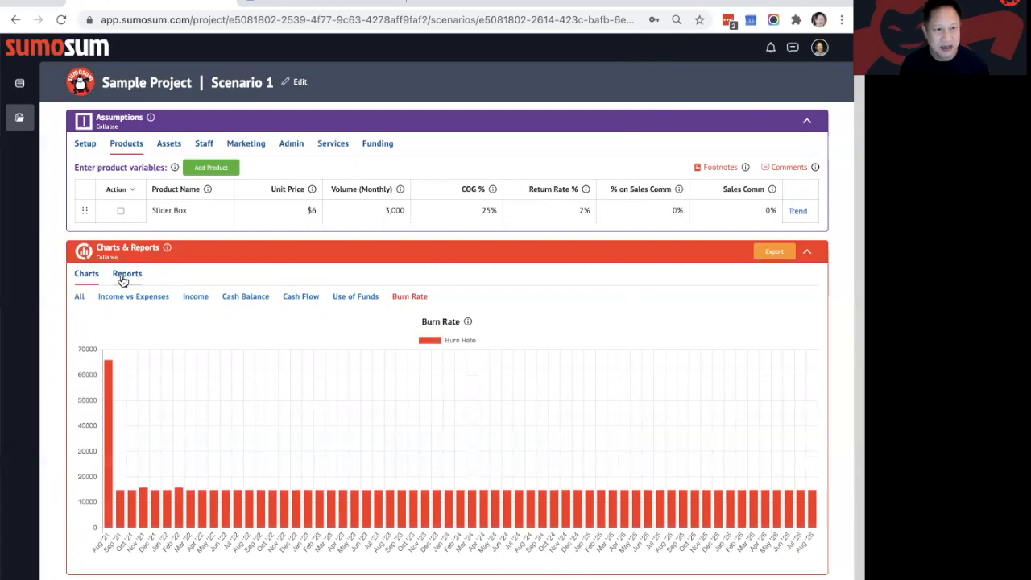
- Switch from charts to reports and review the Cash Flow report and the full Balance Sheet
click(125, 275)
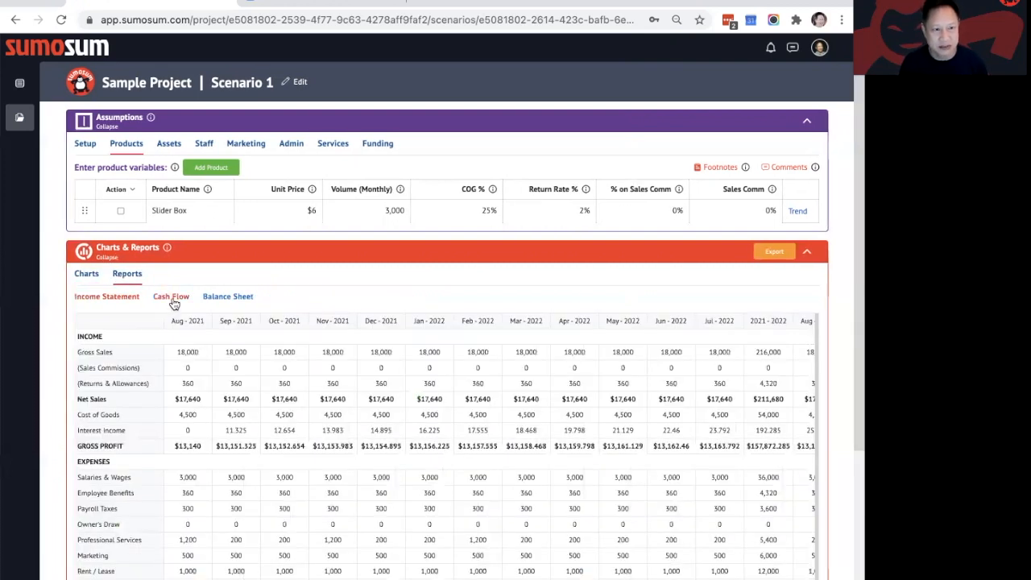
click(172, 298)
click(226, 298)
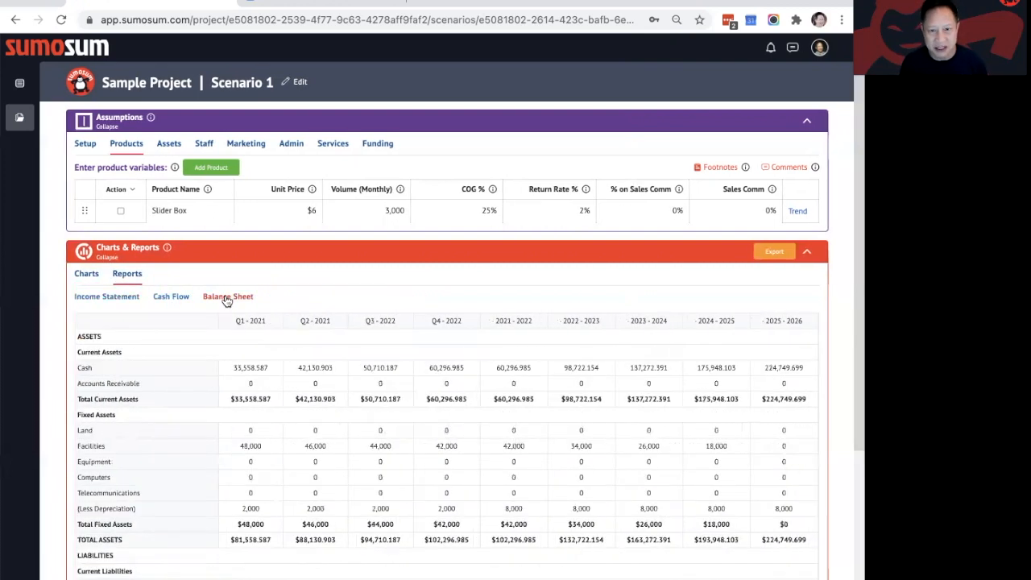
scroll(345, 448, down, 5)
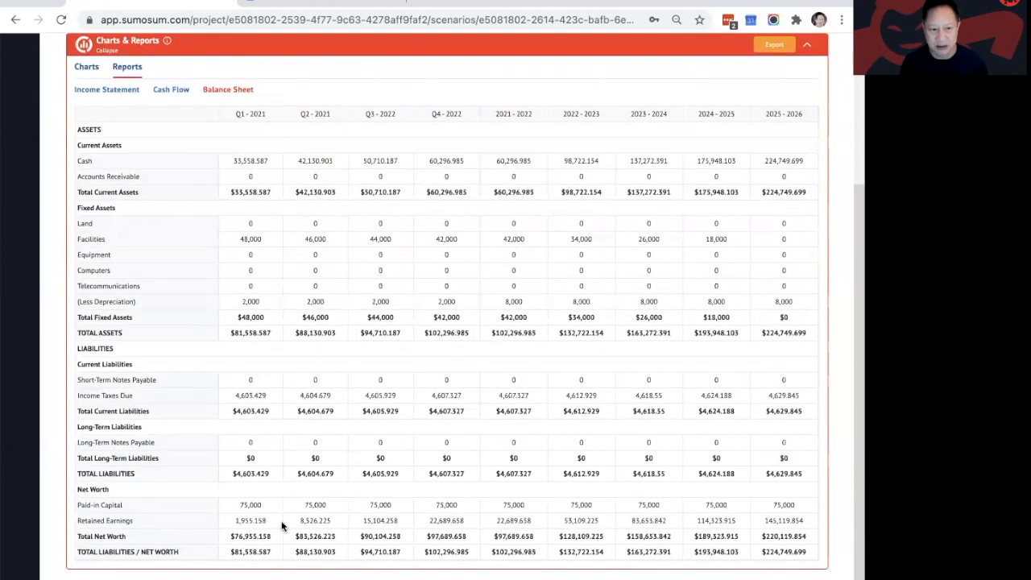
scroll(331, 191, up, 2)
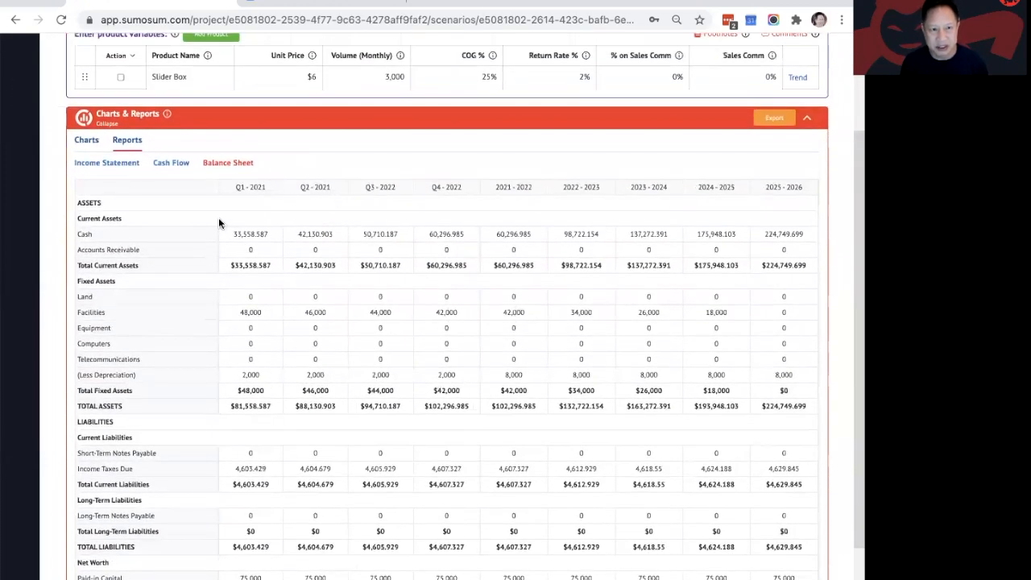
- Review the Income Statement report from income through expenses down to net profit
click(104, 164)
scroll(333, 427, down, 1)
scroll(333, 427, down, 6)
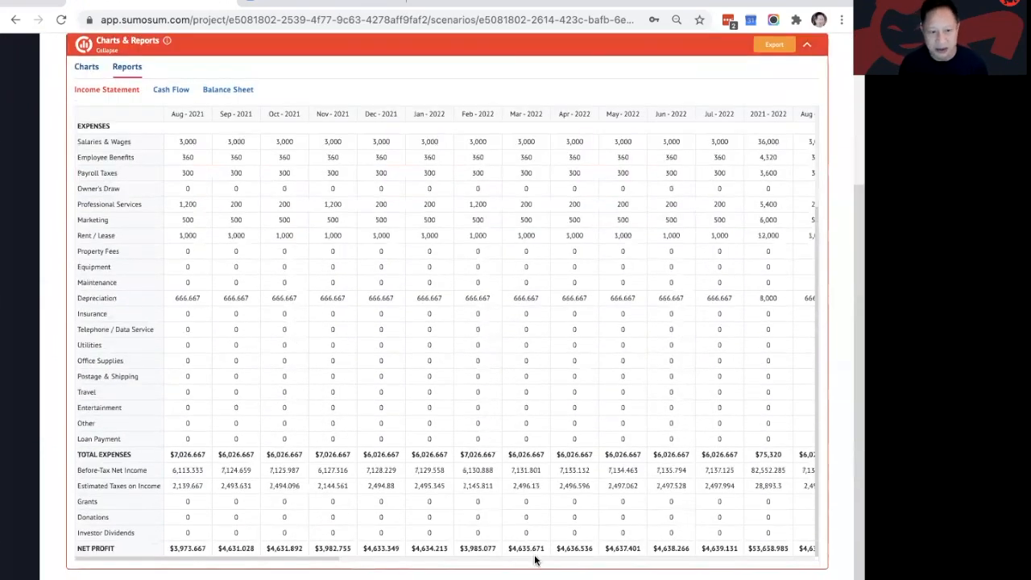
scroll(588, 543, up, 4)
scroll(584, 545, up, 3)
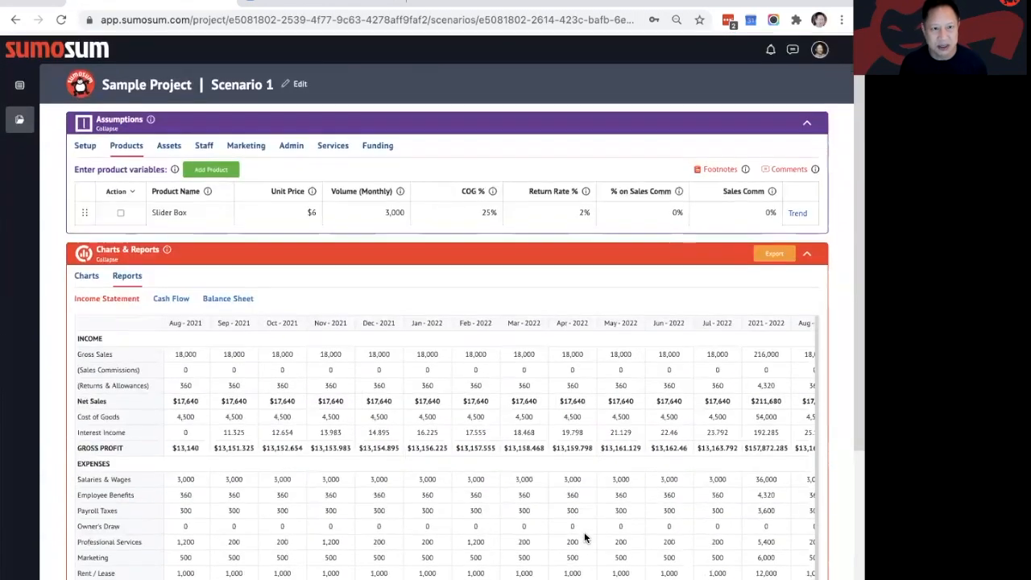